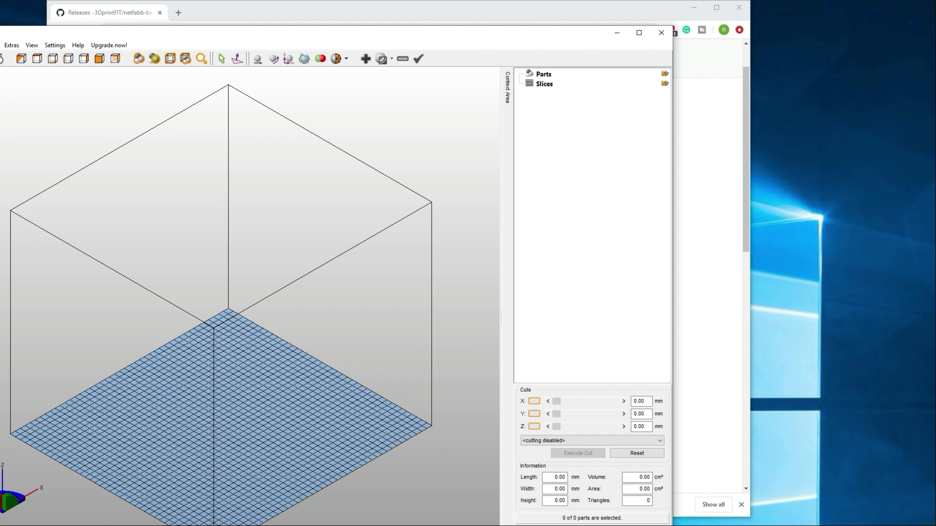
- Add the Baby_Yoda_v2.2 model from the Downloads folder to the project as a part
left_click(0, 45)
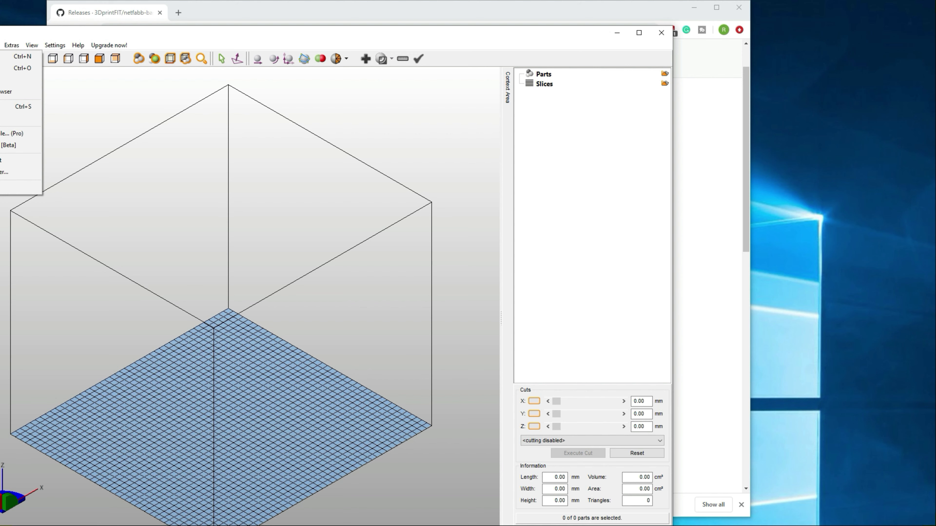
left_click(1, 80)
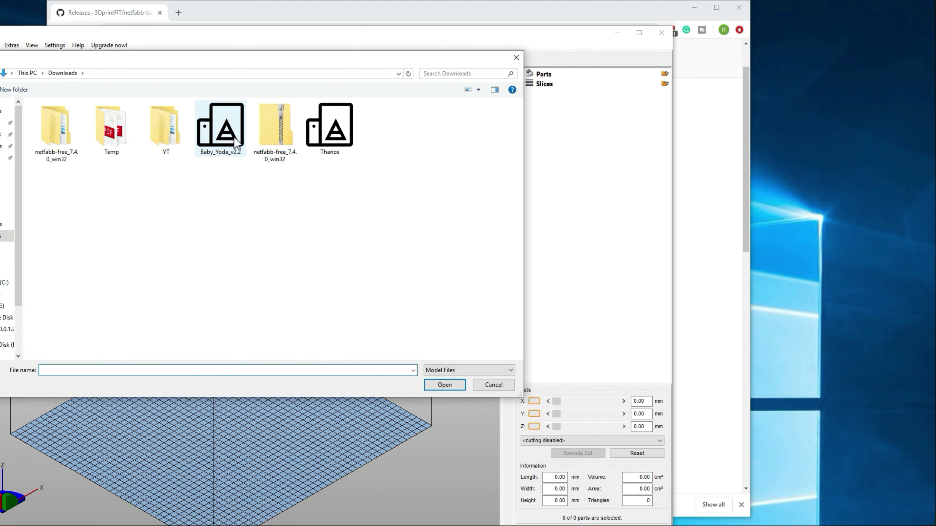
left_click(228, 141)
double_click(229, 140)
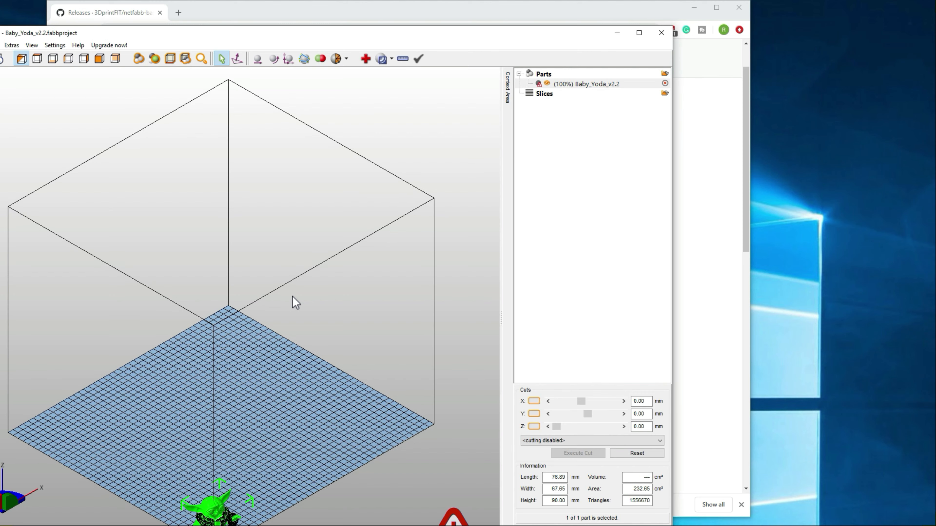
- Translate the Baby_Yoda_v2.2 part onto the build plate using absolute translation with X 75 mm and Y 75 mm
scroll(288, 299, "down", 5)
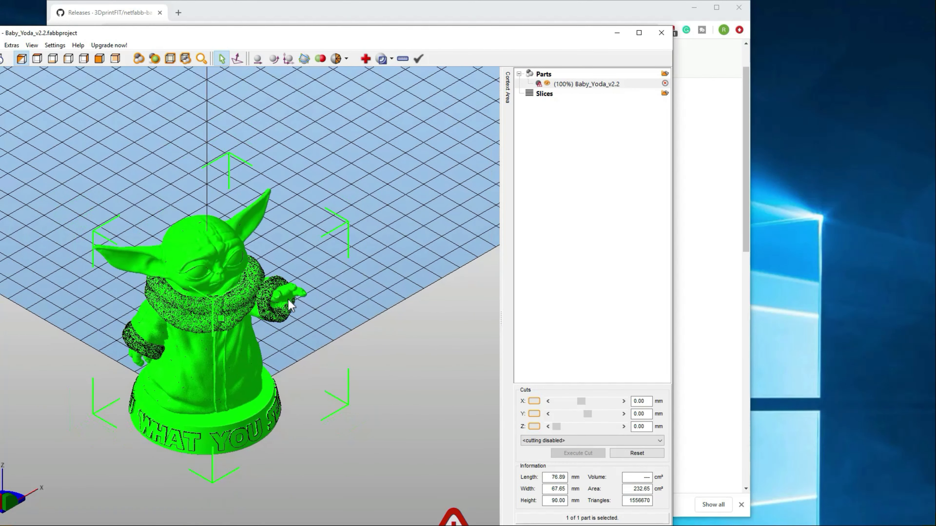
scroll(260, 376, "down", 1)
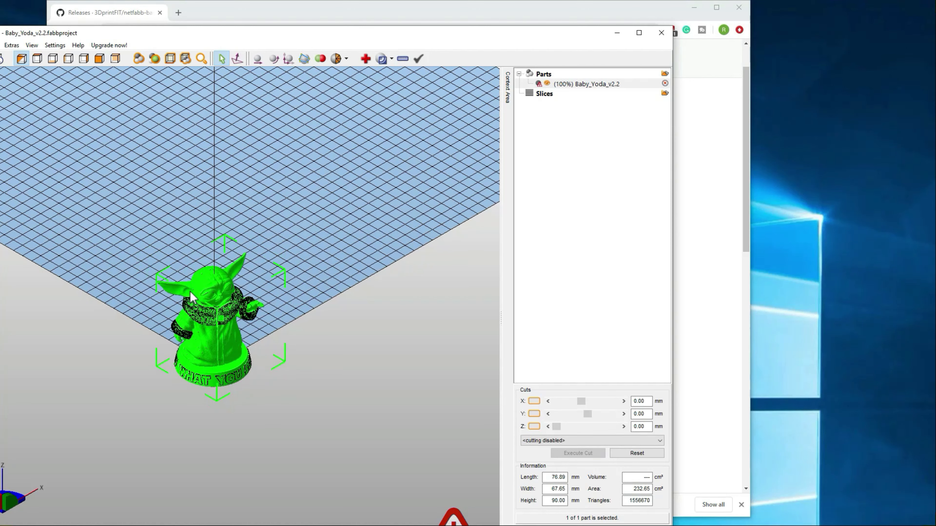
left_click(212, 352)
left_click(212, 352)
right_click(217, 337)
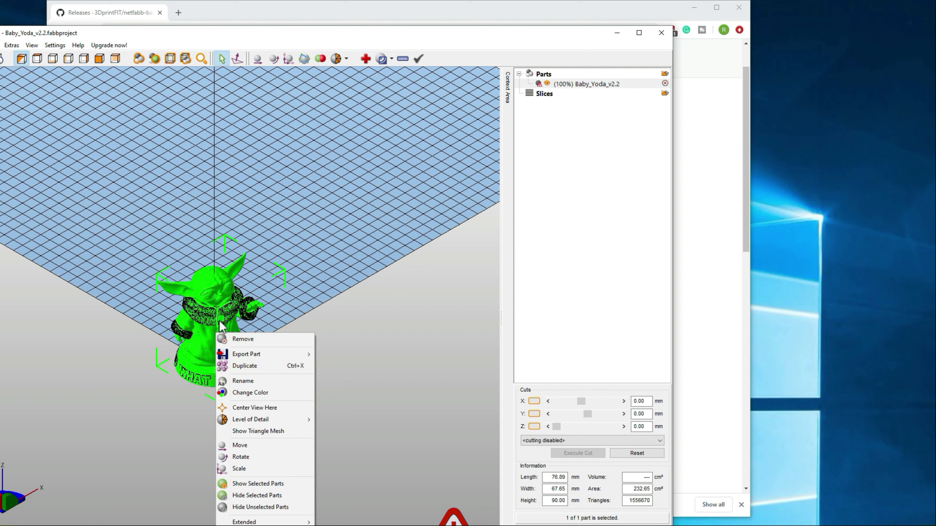
left_click(257, 446)
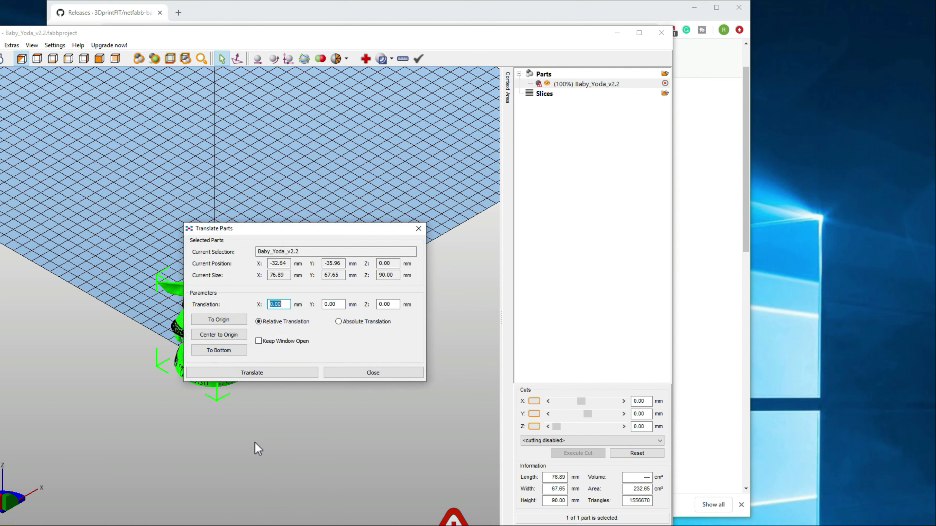
left_click_drag(317, 238, 340, 356)
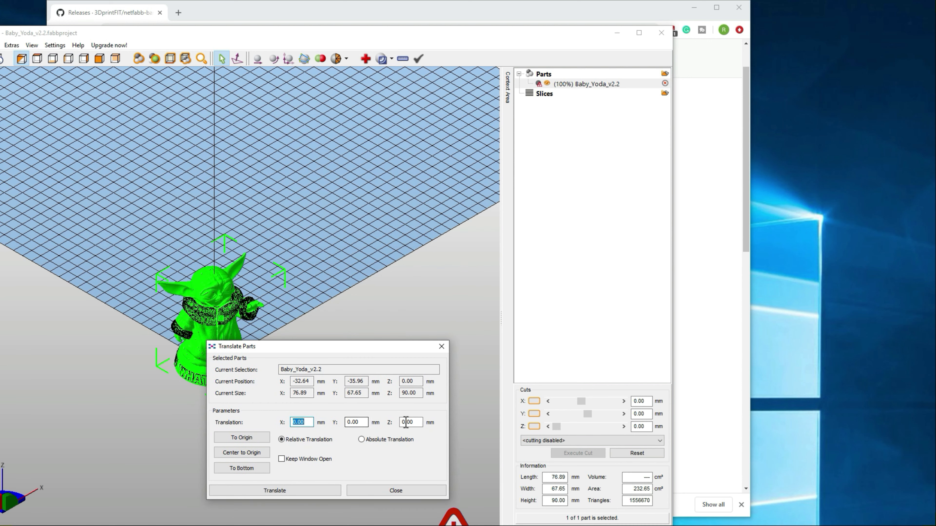
left_click(414, 423)
double_click(303, 422)
type("75")
double_click(360, 423)
type("75")
left_click(361, 439)
left_click(275, 491)
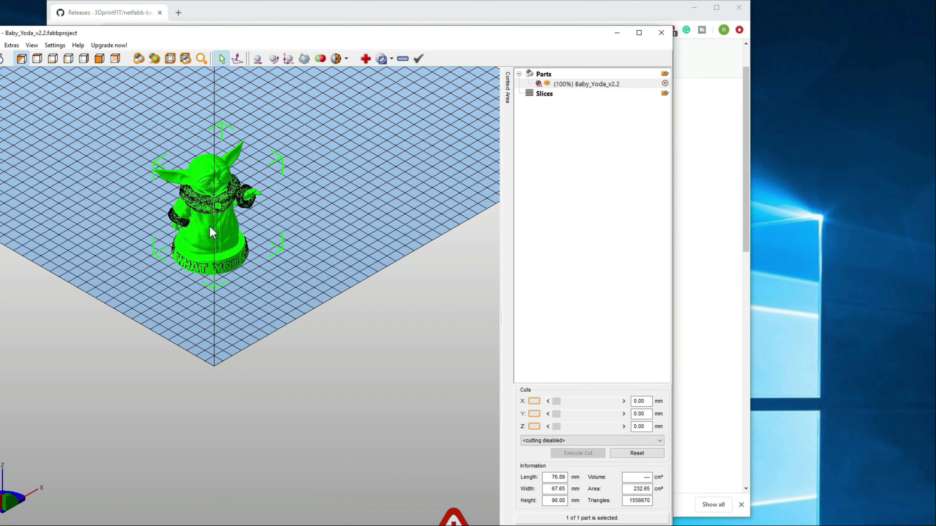
- Cut the Baby Yoda figure horizontally with a Z plane at 45.36 mm
left_click(53, 59)
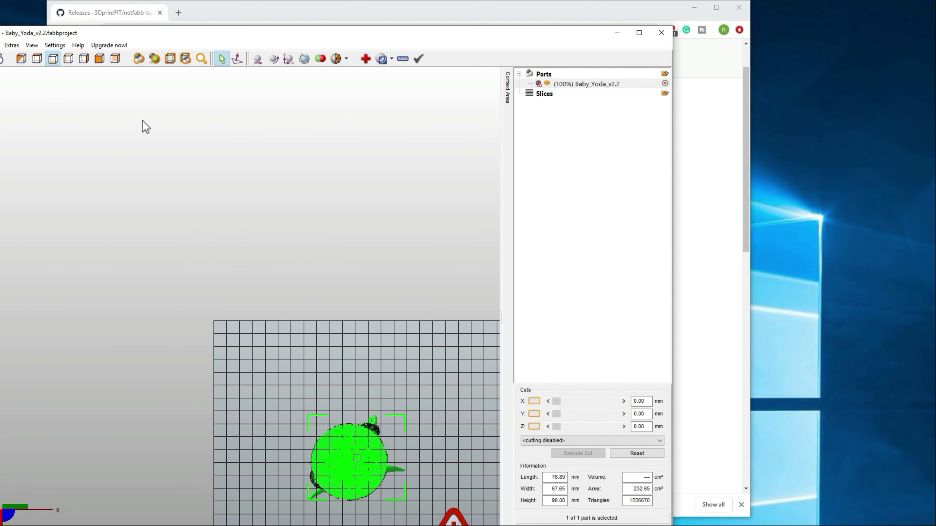
left_click(22, 57)
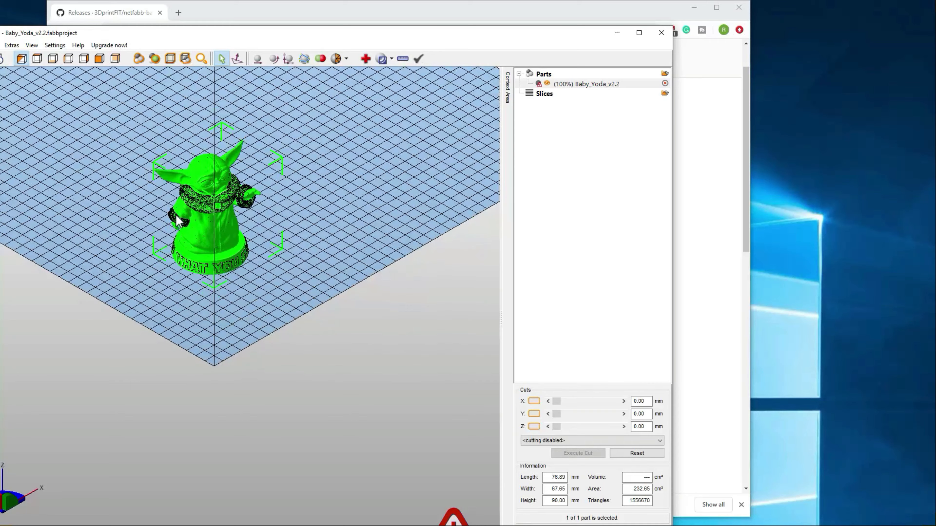
right_click_drag(215, 309, 203, 292)
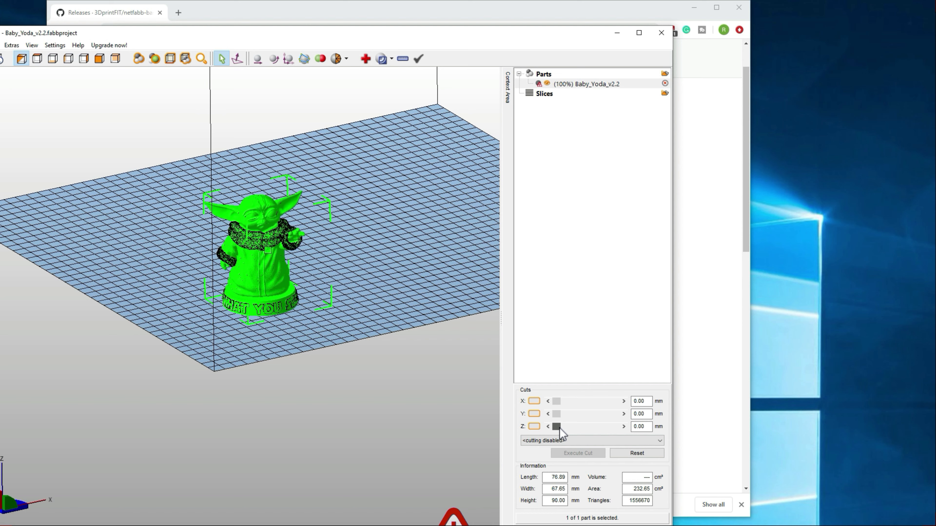
left_click_drag(559, 428, 575, 432)
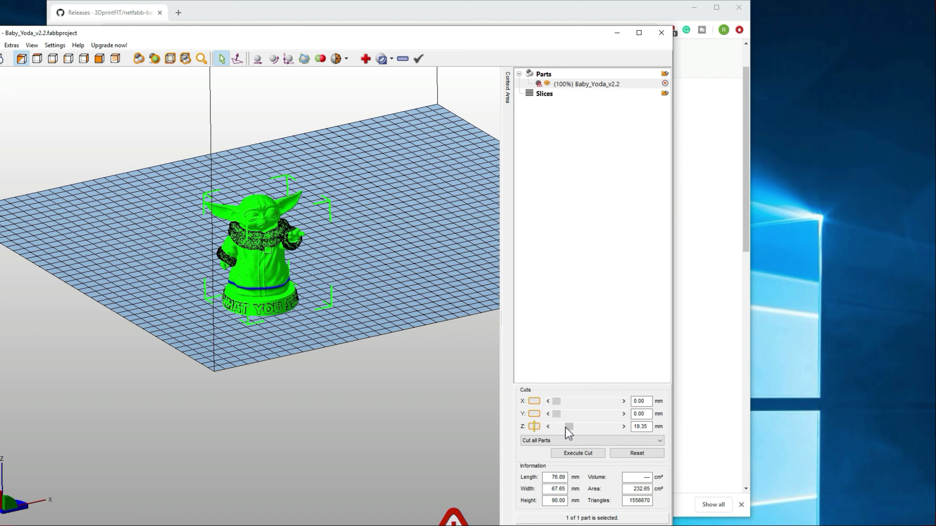
left_click_drag(565, 428, 588, 433)
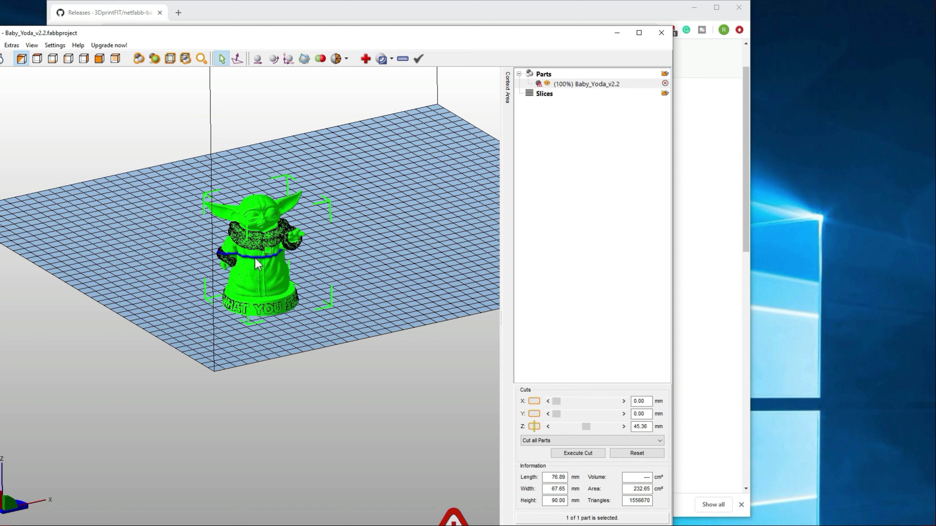
left_click(578, 454)
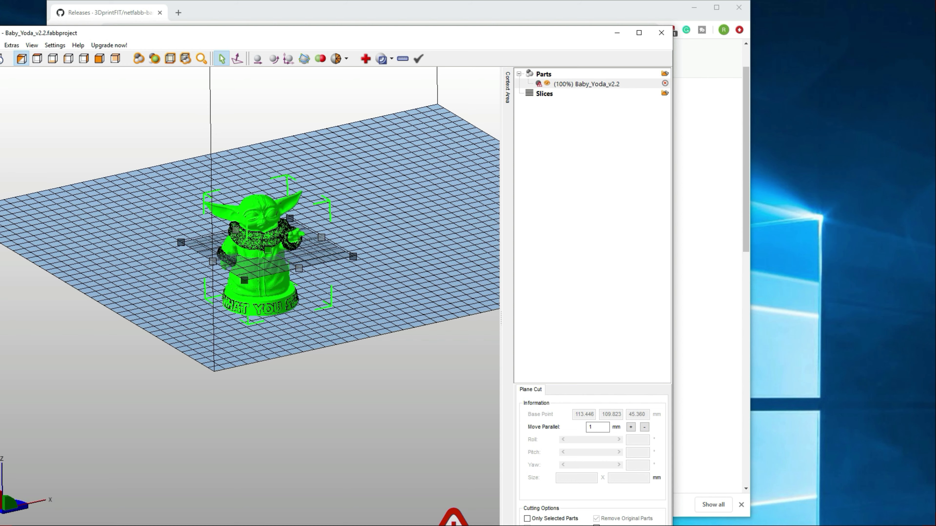
- Move and shrink the program window so its whole interface fits on the screen
left_click_drag(674, 26, 654, 37)
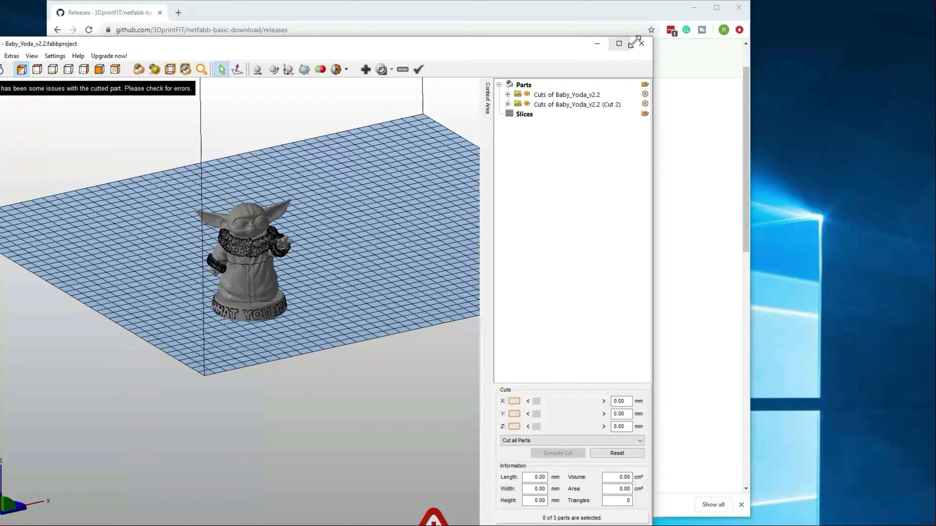
left_click_drag(524, 45, 618, 16)
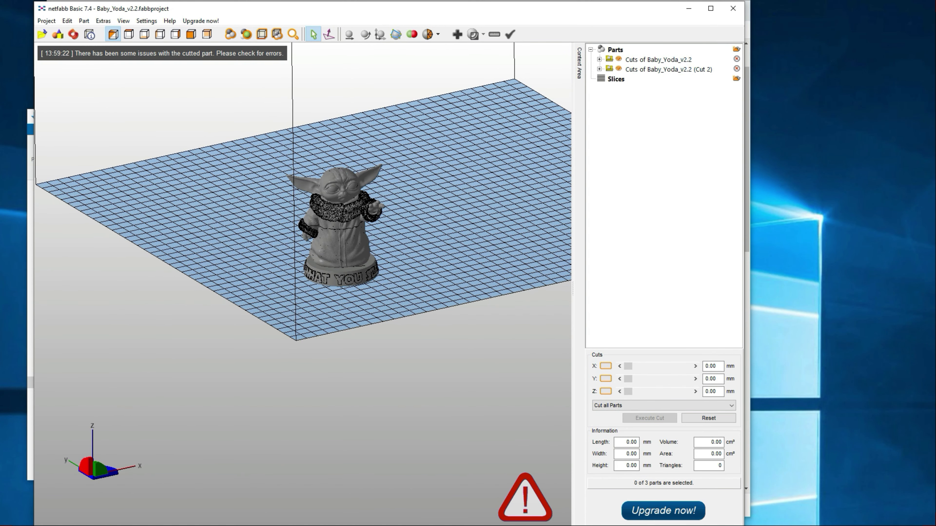
left_click_drag(34, 525, 51, 523)
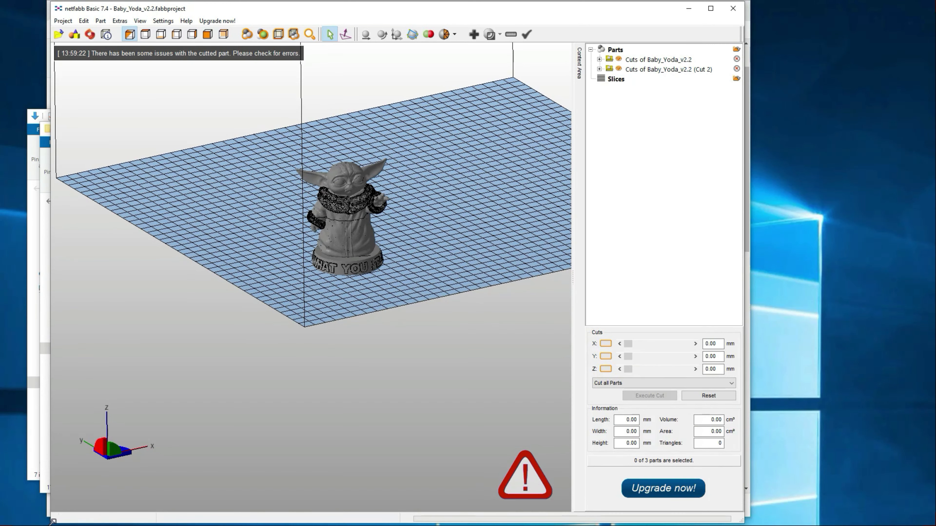
- Review the logged cut warning in the warnings list and close the list
left_click(131, 52)
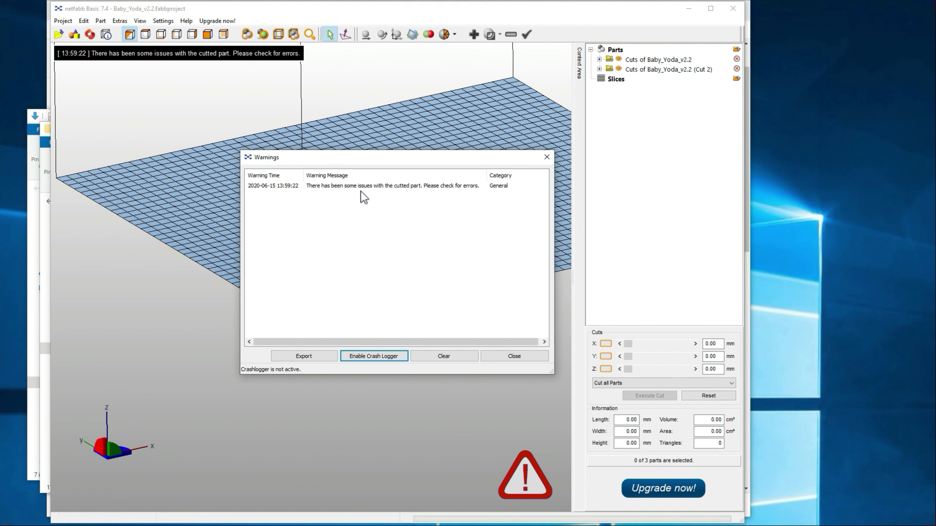
left_click(455, 189)
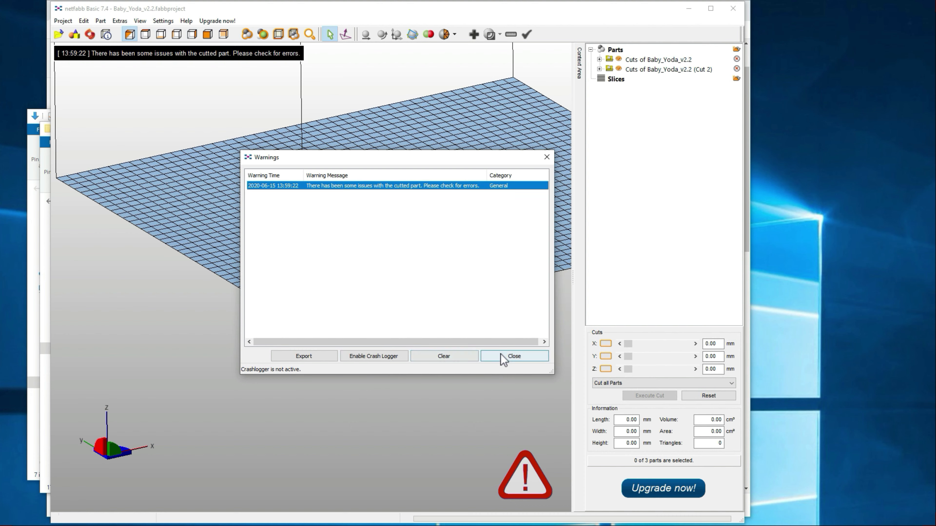
left_click(442, 357)
left_click(507, 356)
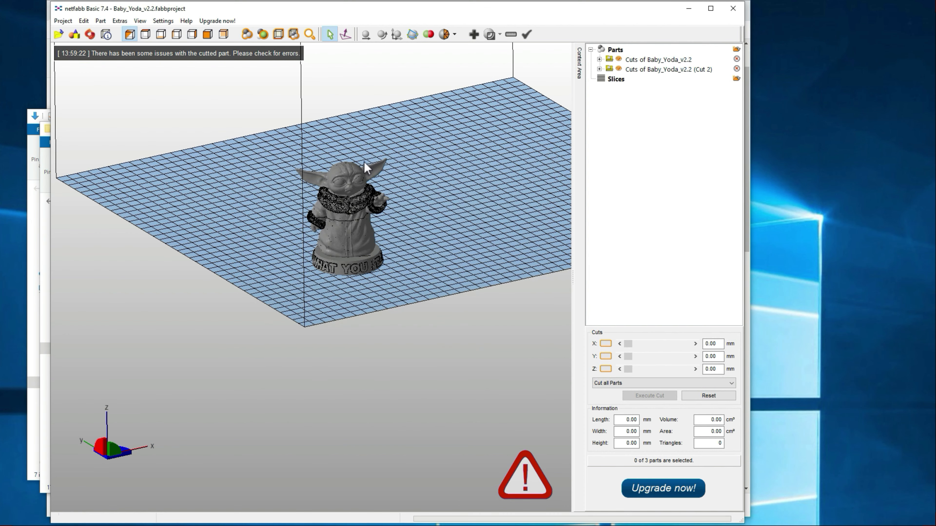
- Remove the flat leftover piece listed first in the group Cuts of Baby_Yoda_v2.2 (Cut 2)
left_click(352, 188)
left_click(645, 61)
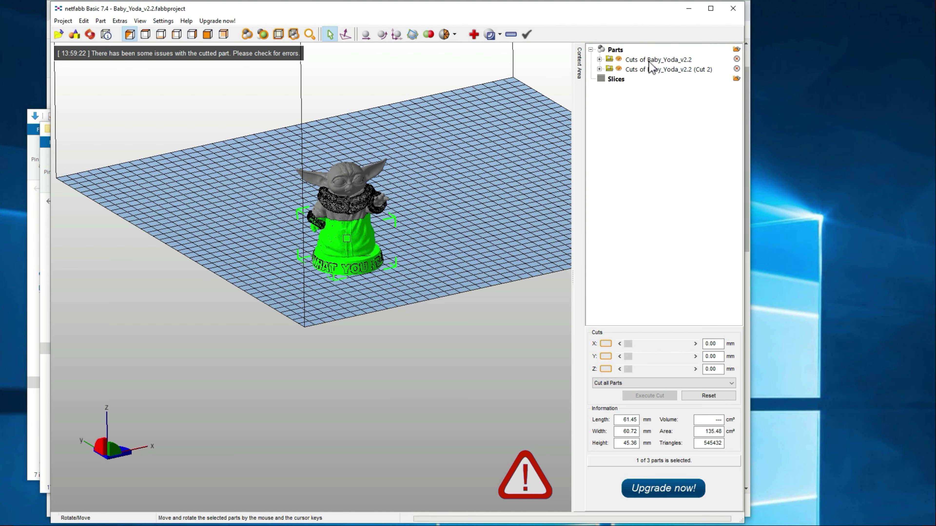
right_click(650, 60)
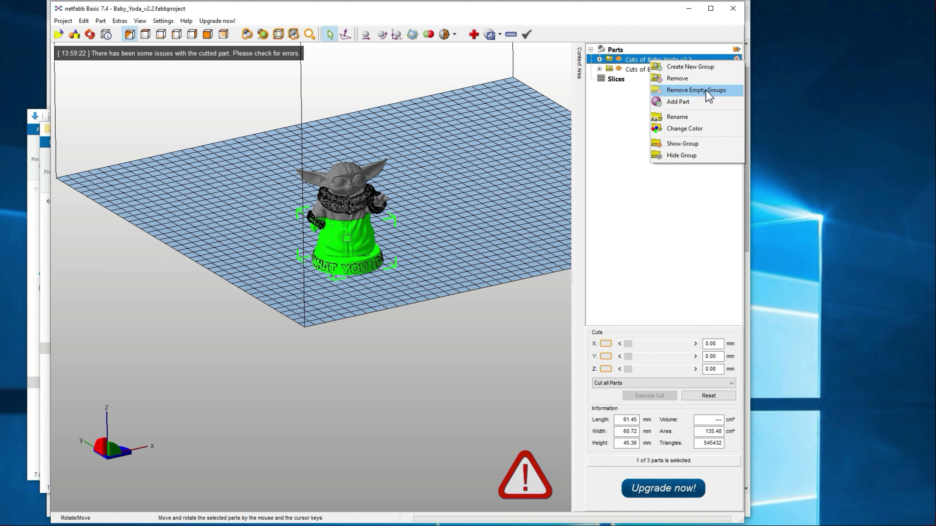
left_click(622, 107)
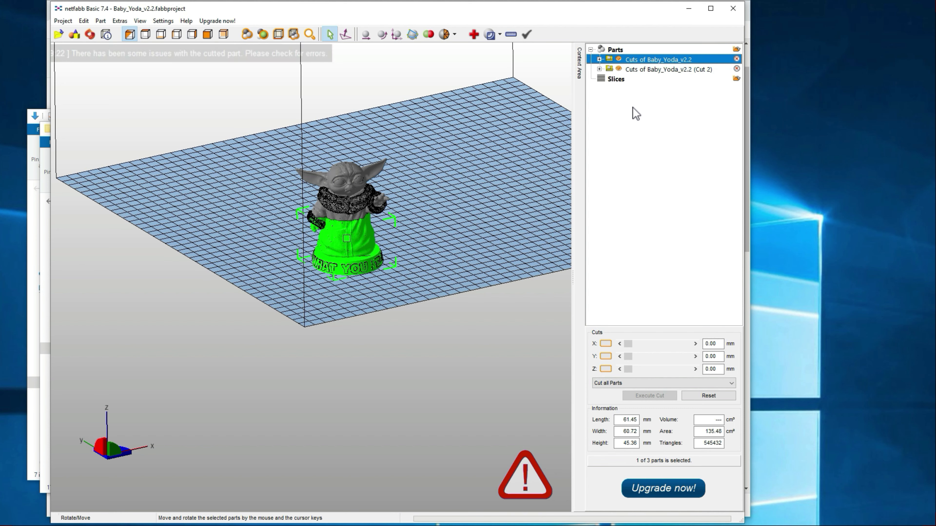
left_click(599, 59)
left_click(599, 79)
left_click(628, 91)
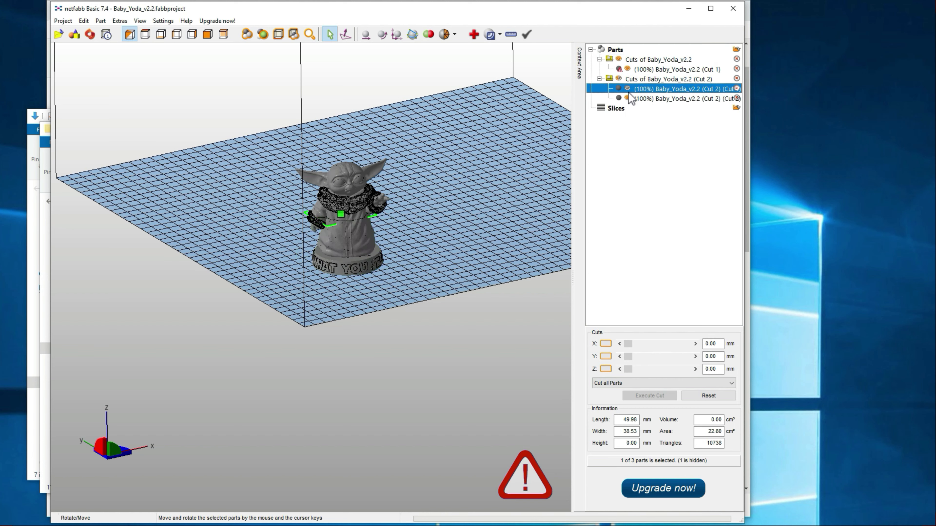
left_click(643, 100)
left_click(730, 89)
right_click(700, 89)
left_click(728, 121)
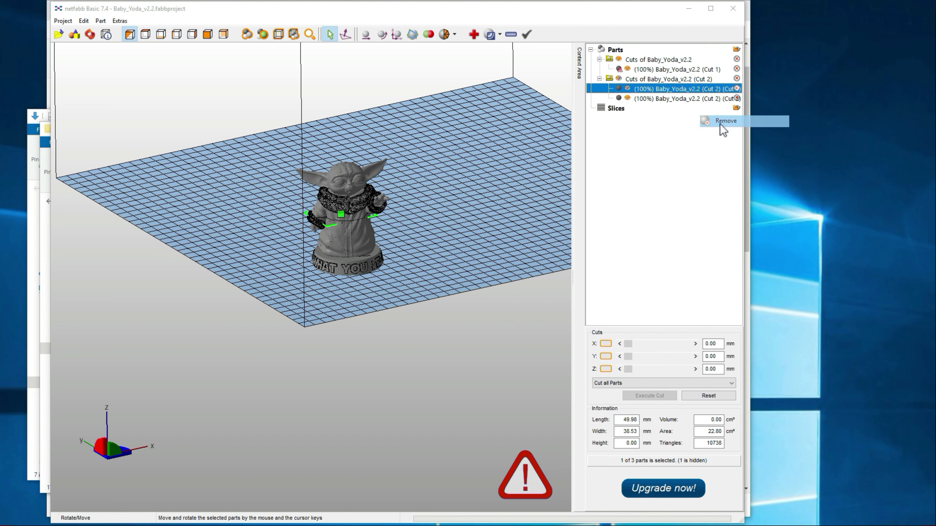
left_click(198, 341)
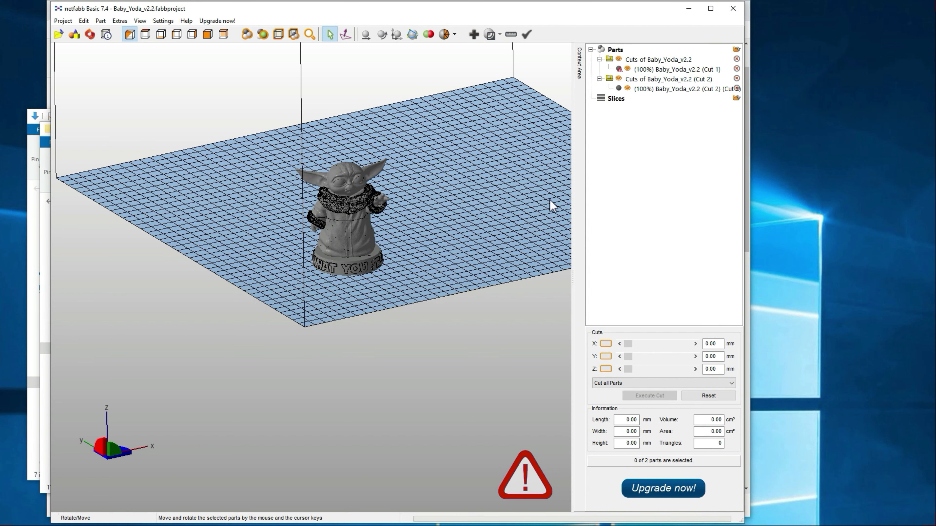
- Remove the groups holding the lower and upper halves of the figure, including all their contained parts
left_click(644, 61)
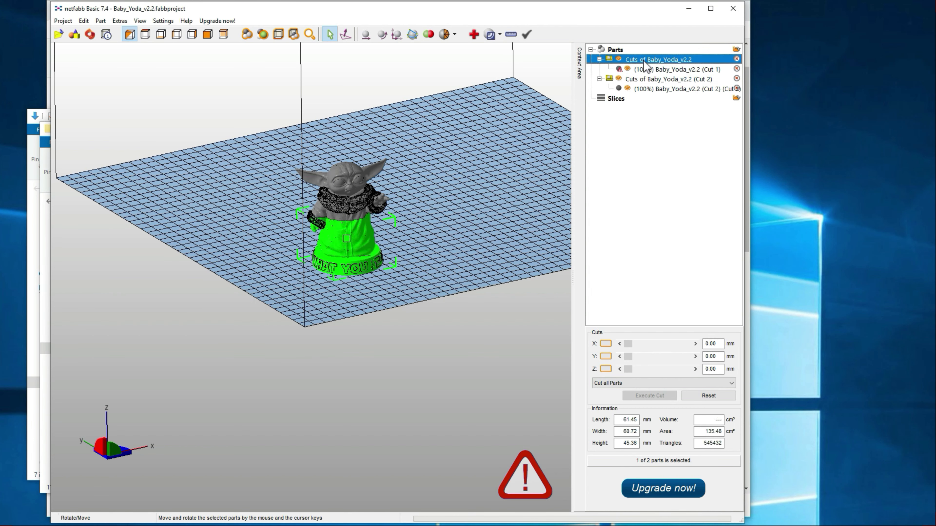
right_click(639, 60)
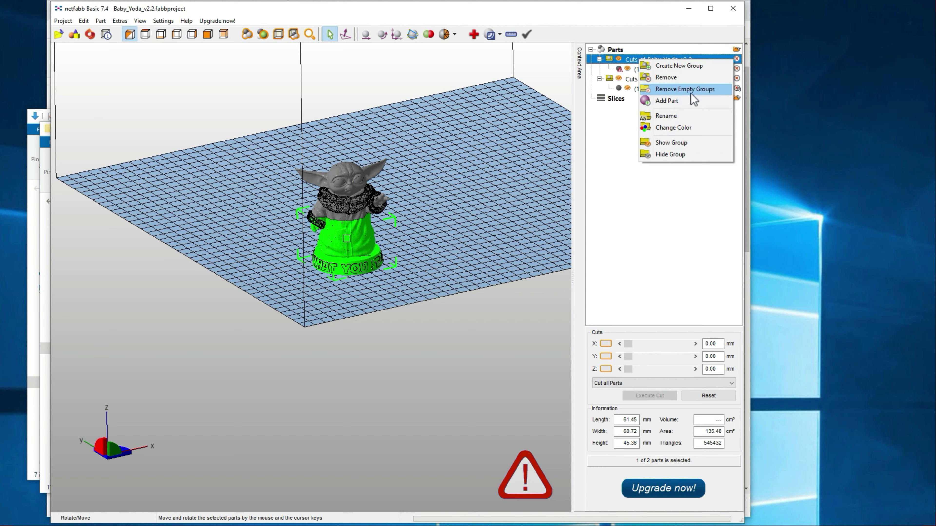
left_click(697, 78)
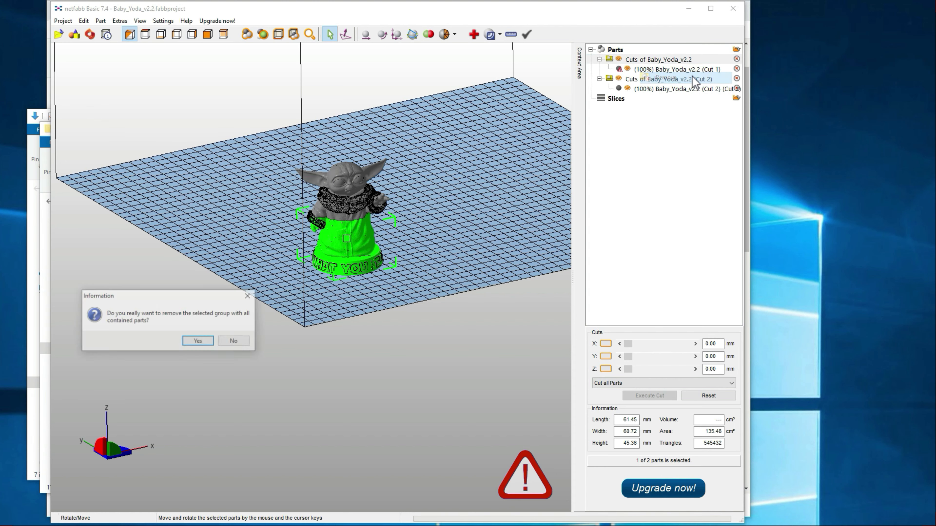
left_click(198, 341)
left_click(644, 61)
right_click(643, 61)
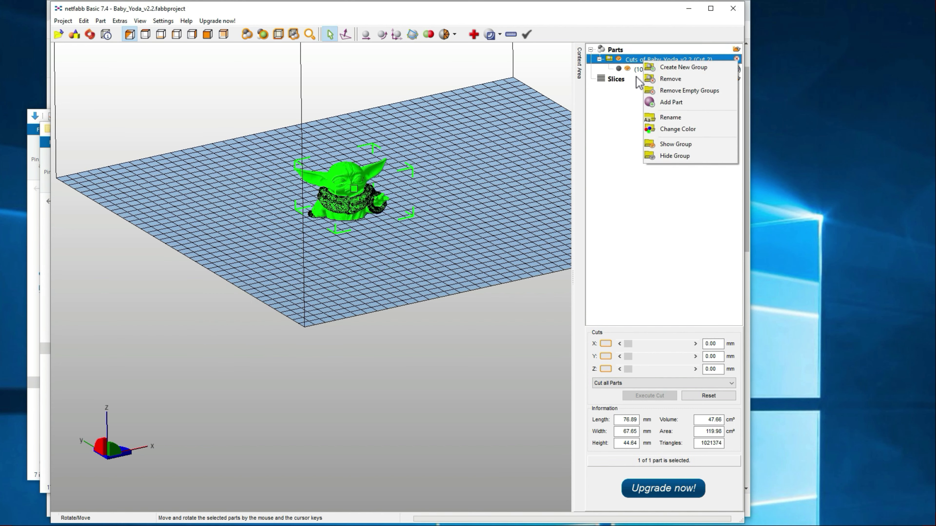
left_click(684, 81)
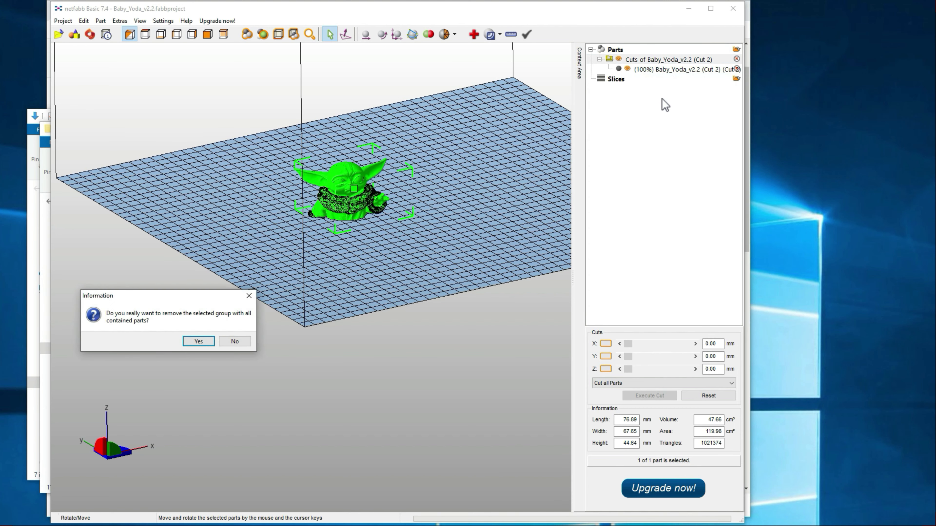
left_click(195, 341)
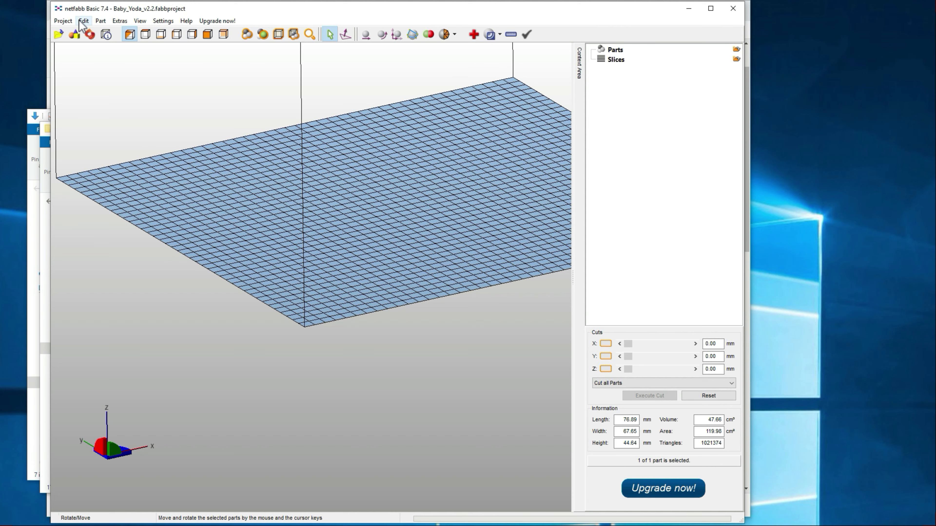
- Open the Baby_Yoda_v2.2 model again from the Downloads folder
left_click(68, 22)
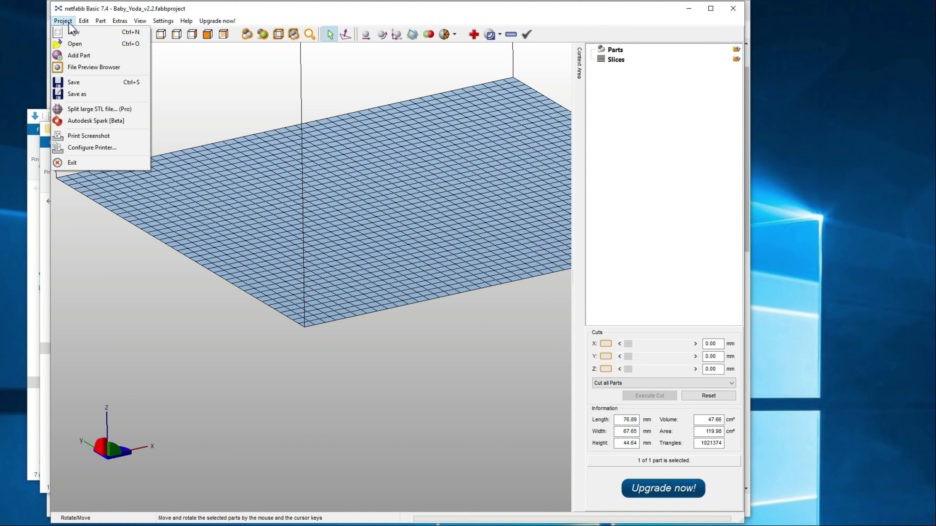
left_click(77, 45)
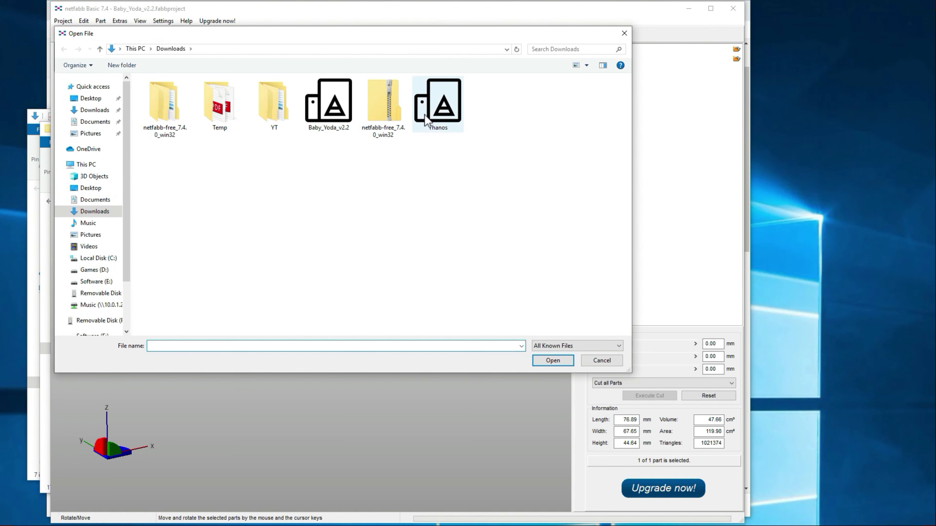
double_click(328, 104)
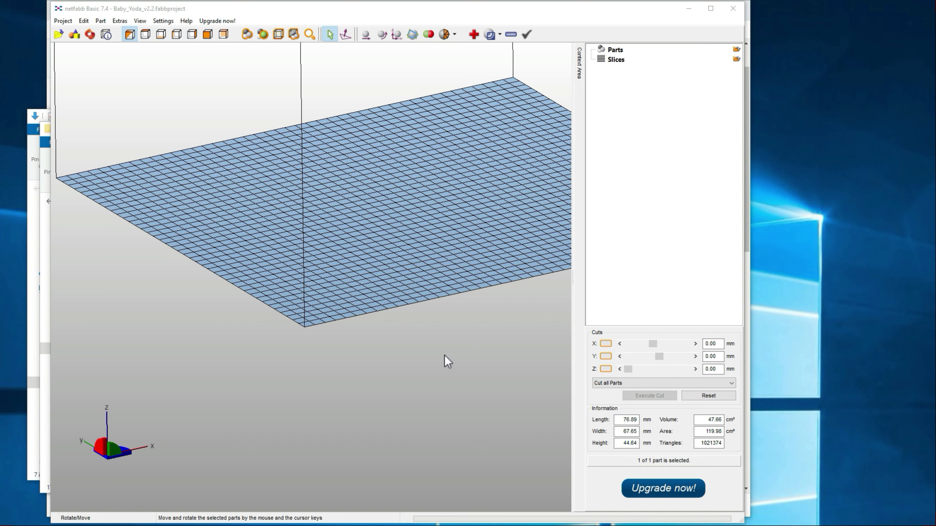
scroll(367, 285, "up", 5)
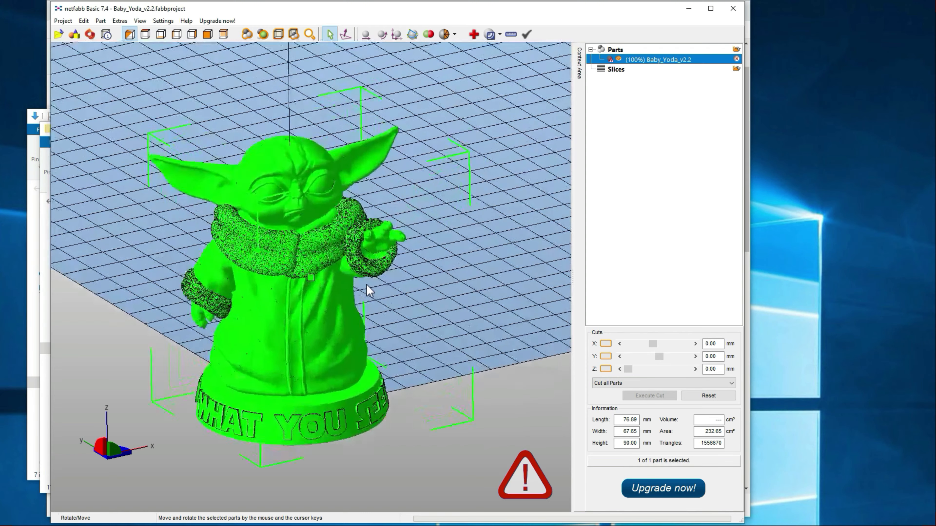
scroll(333, 341, "down", 3)
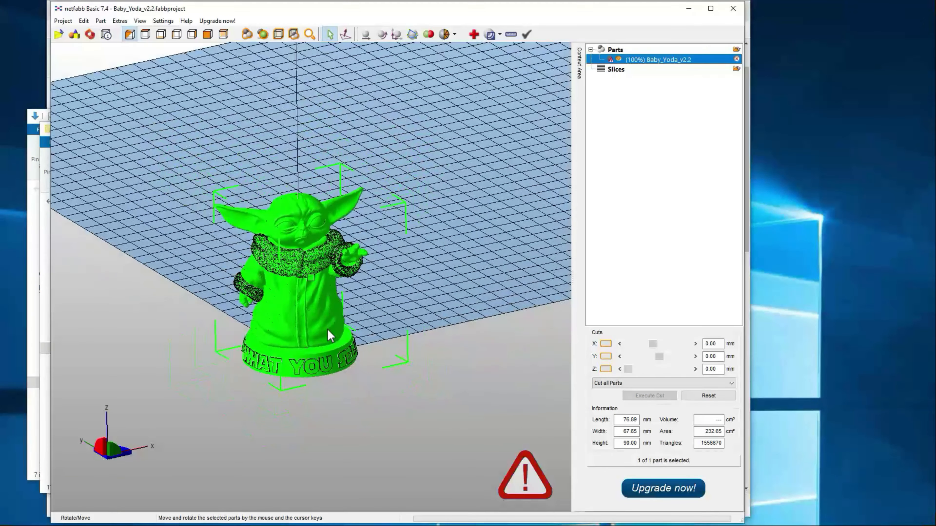
- Move the Baby Yoda figure onto the platform with an absolute translation to X 75 mm and Y 75 mm, and deselect it
right_click(314, 304)
left_click(346, 420)
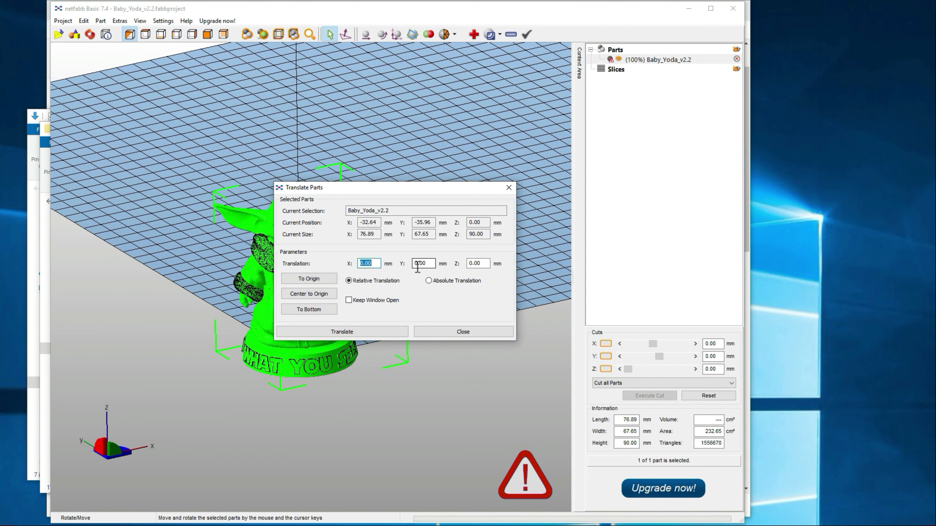
type("75")
double_click(425, 262)
type("75")
left_click(443, 281)
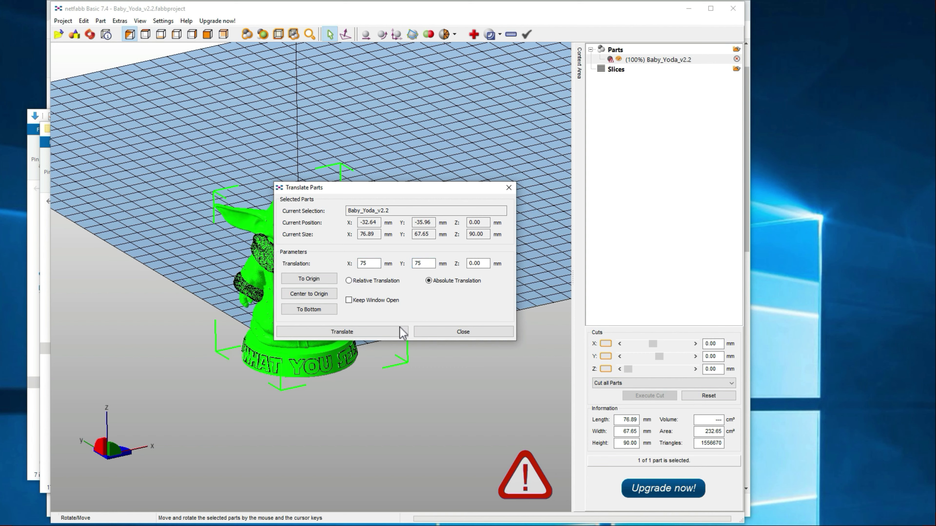
left_click(386, 332)
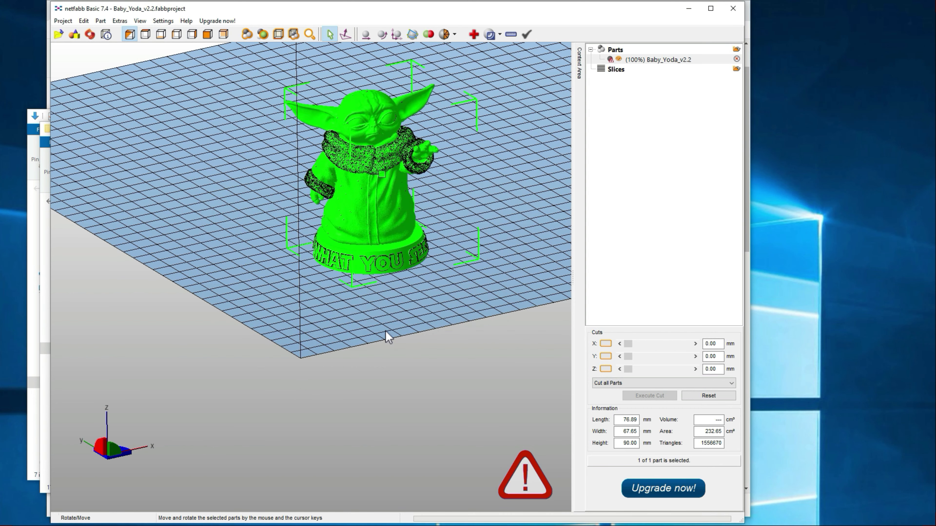
left_click(543, 320)
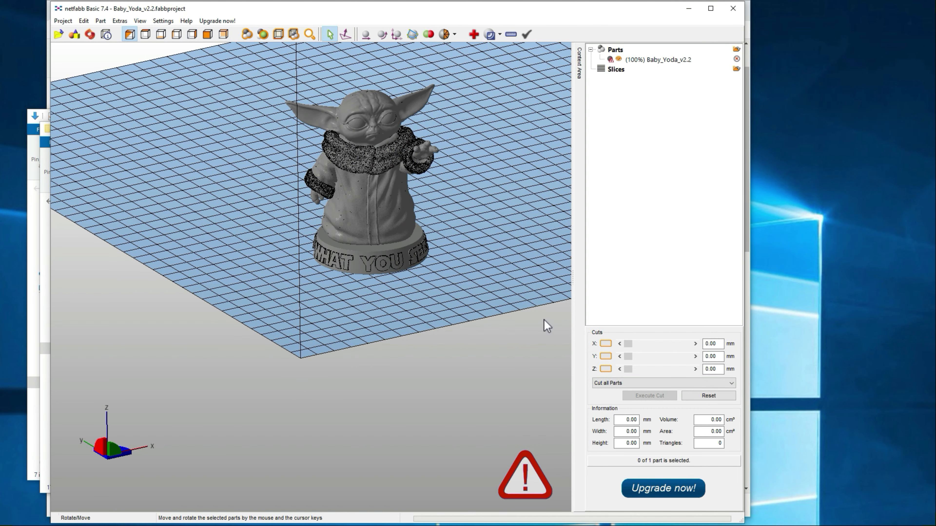
- Cut the figure horizontally at Z 44.64 mm with triangulated cuts, and dismiss the warnings list
left_click(383, 213)
left_click_drag(628, 370, 656, 370)
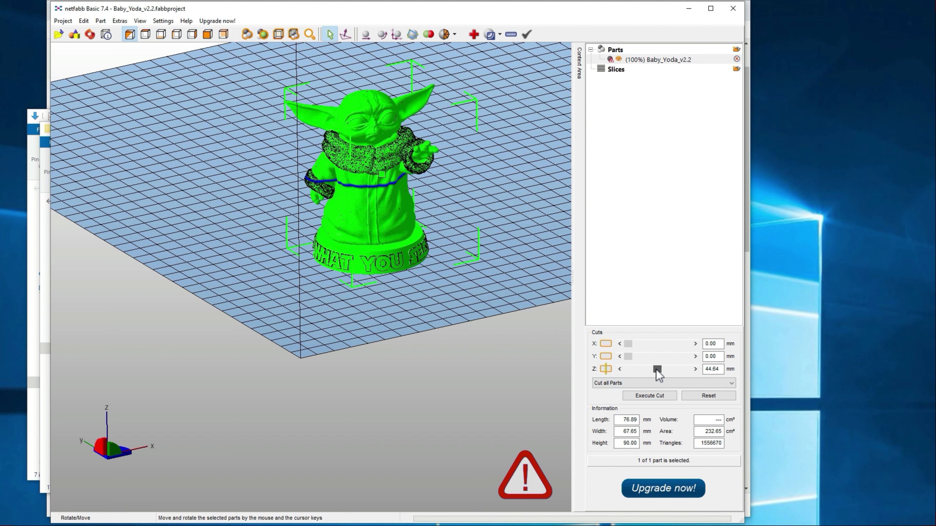
left_click_drag(656, 370, 657, 371)
left_click(654, 396)
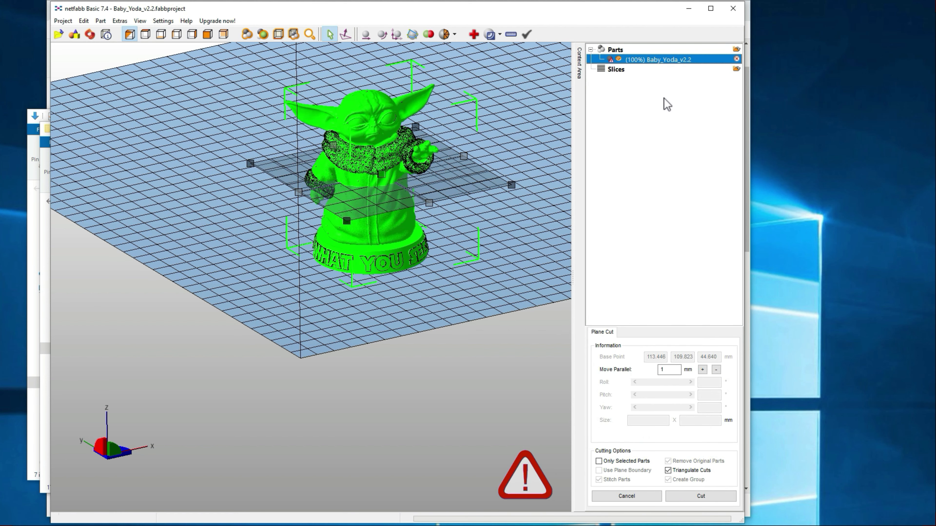
left_click(693, 498)
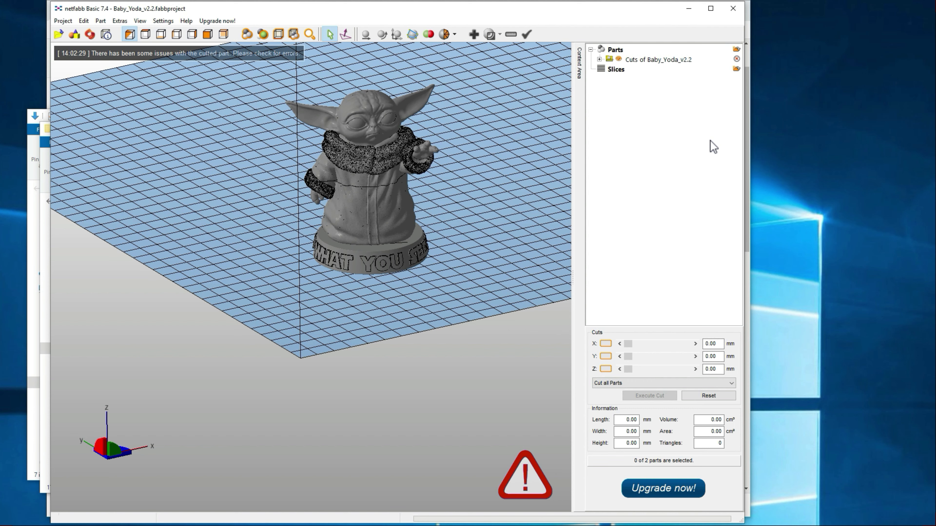
left_click(227, 54)
left_click(525, 356)
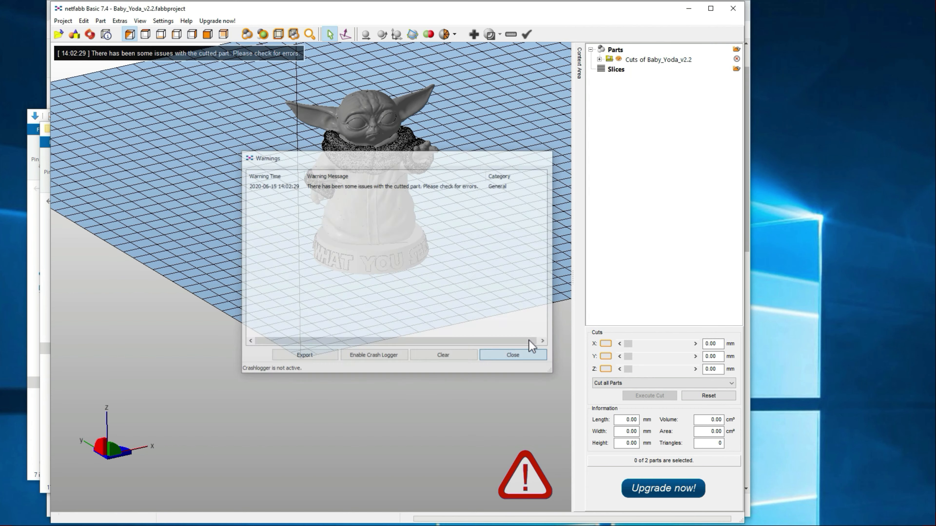
- Expand the group Cuts of Baby_Yoda_v2.2 and select the upper and lower halves alternately to check that they are separate
left_click(599, 59)
left_click(367, 150)
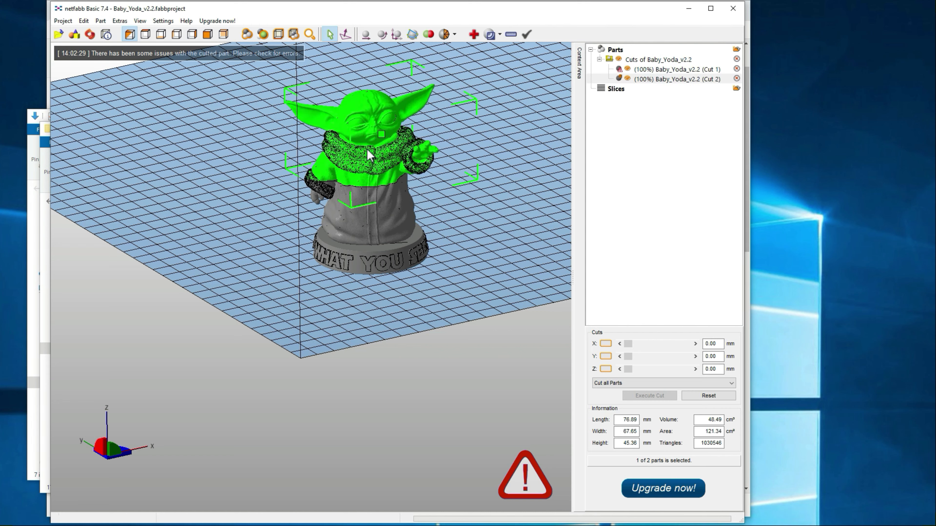
left_click(390, 236)
left_click(391, 149)
left_click(397, 226)
left_click(374, 150)
left_click(362, 212)
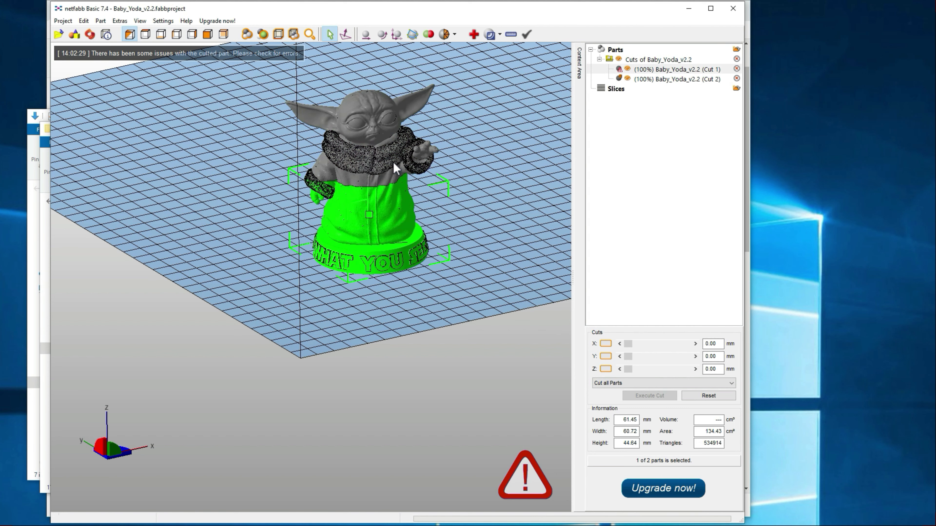
left_click(393, 162)
- Export the lower half as an STL file named Baby_Yoda_v2.2 (Cut 1) to the Downloads folder
right_click(663, 70)
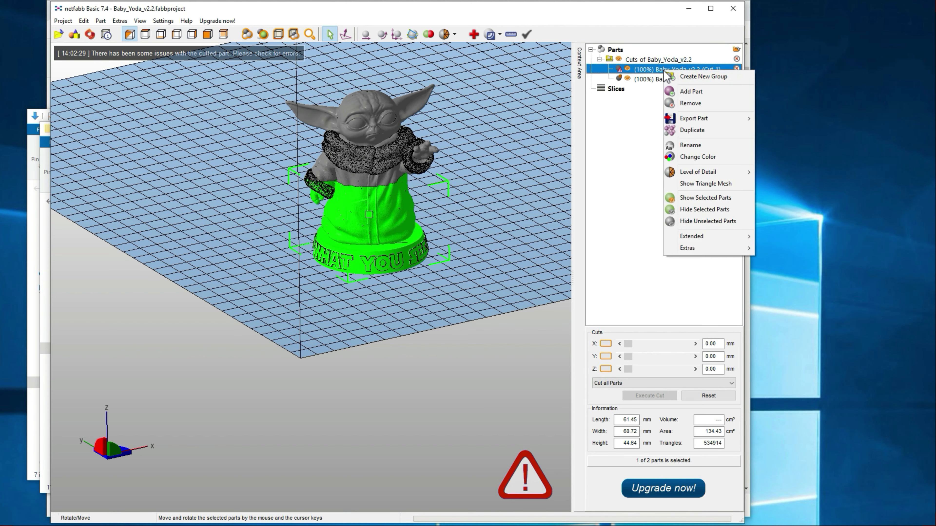
mouse_move(713, 119)
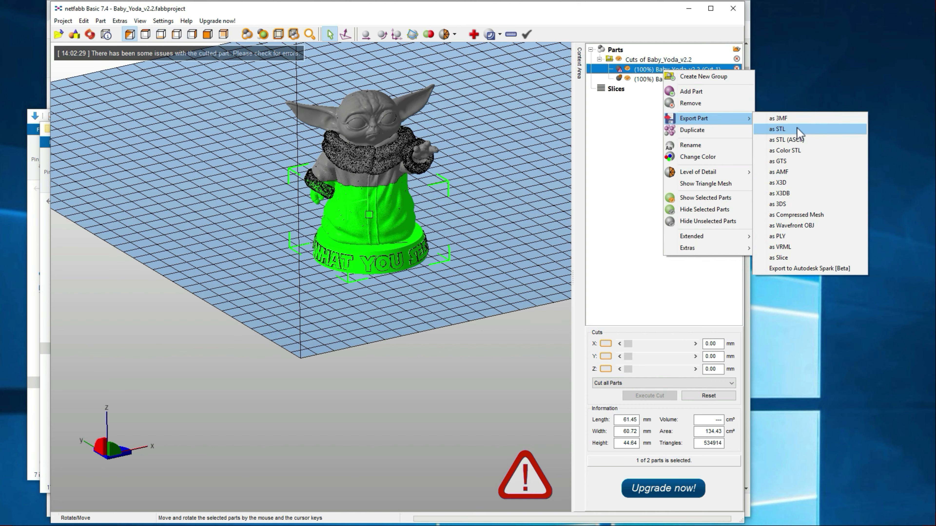
left_click(783, 129)
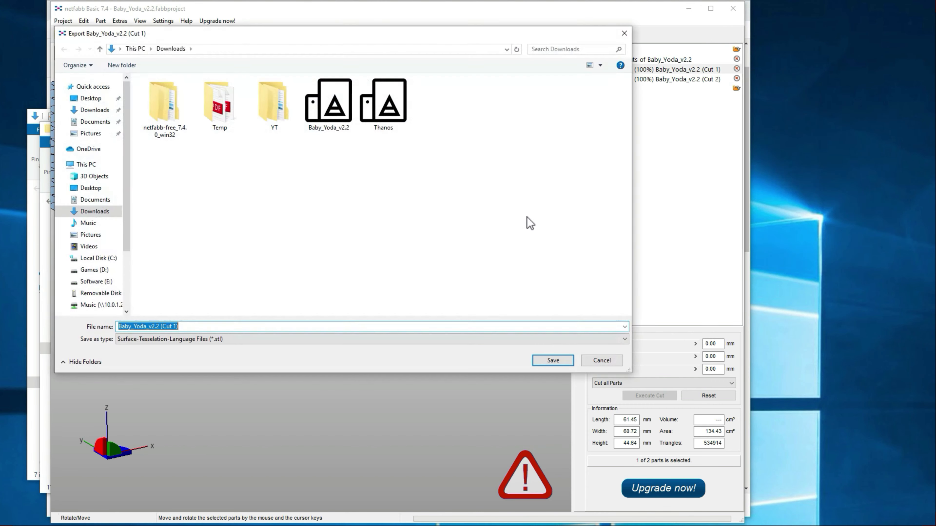
left_click(554, 360)
- Export the upper half as an STL file named Baby_Yoda_v2.2 (Cut 2) to the Downloads folder
left_click(664, 79)
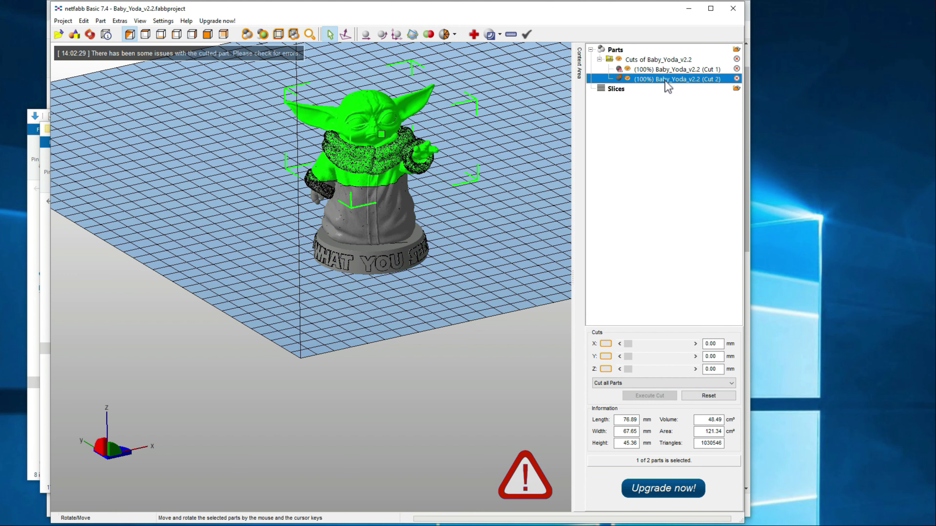
right_click(664, 80)
mouse_move(695, 130)
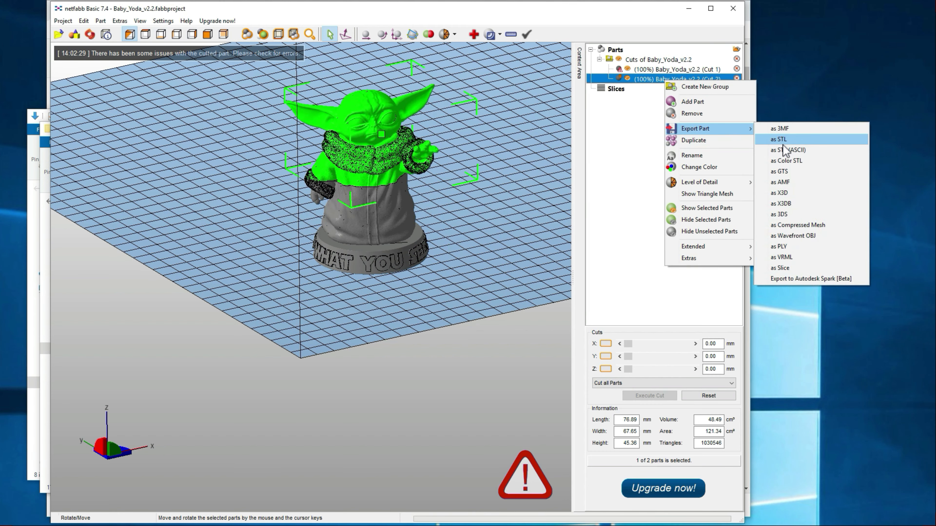
left_click(779, 139)
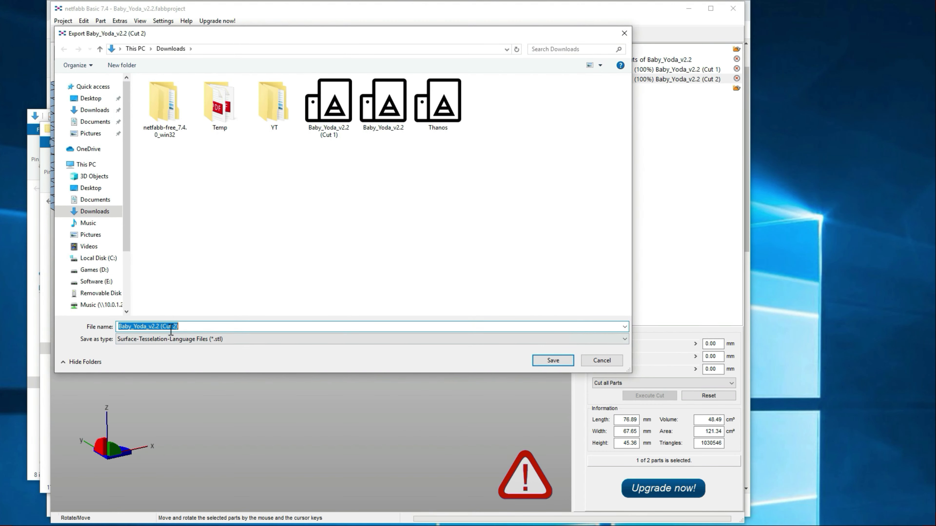
left_click(547, 361)
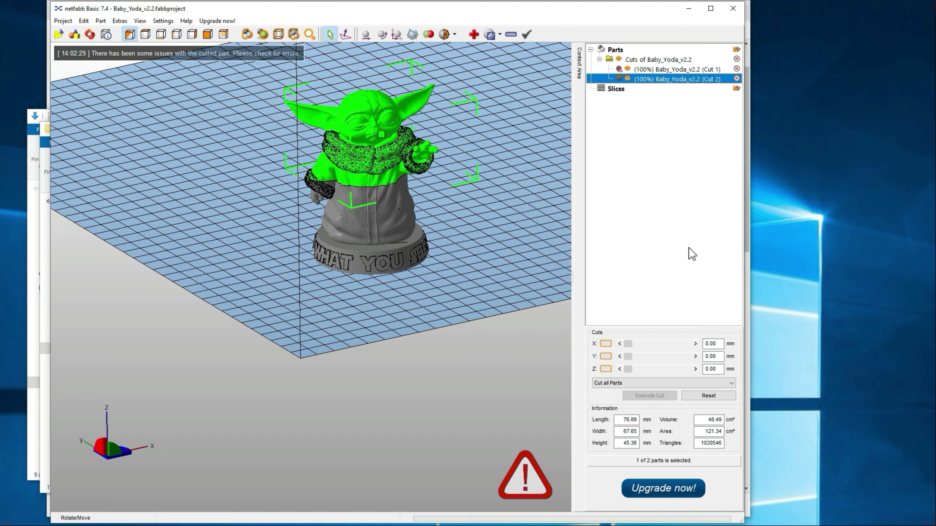
- Quit netfabb without saving the project and close the netfabb-free_7.4.0_win32 folder window to reveal the Downloads folder
left_click(739, 15)
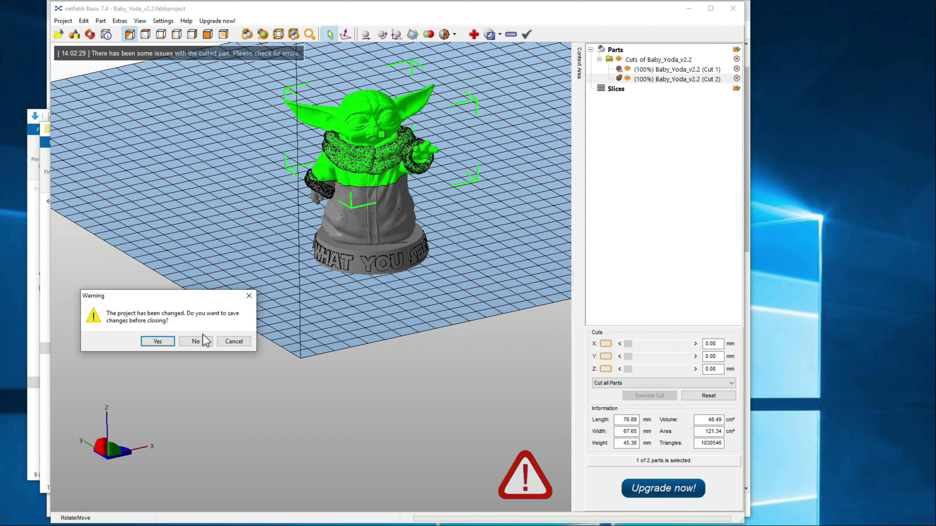
left_click(196, 341)
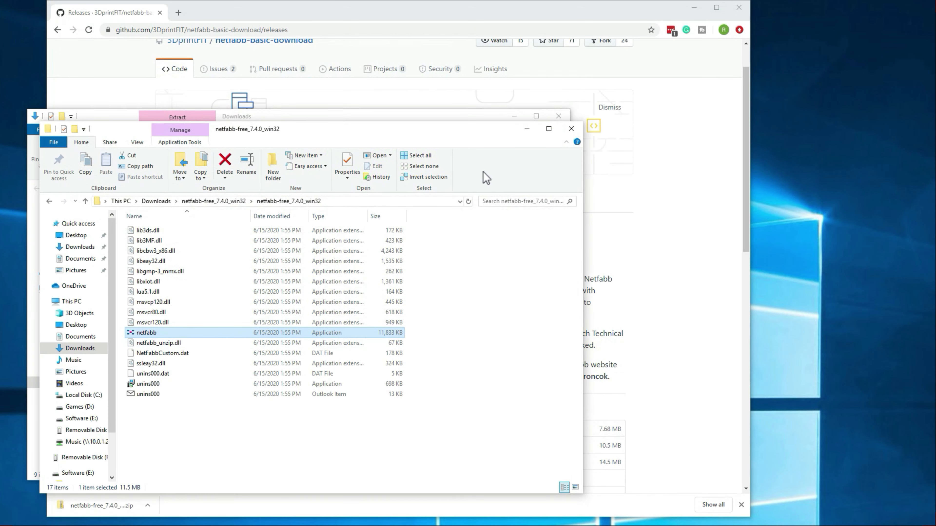
left_click(564, 134)
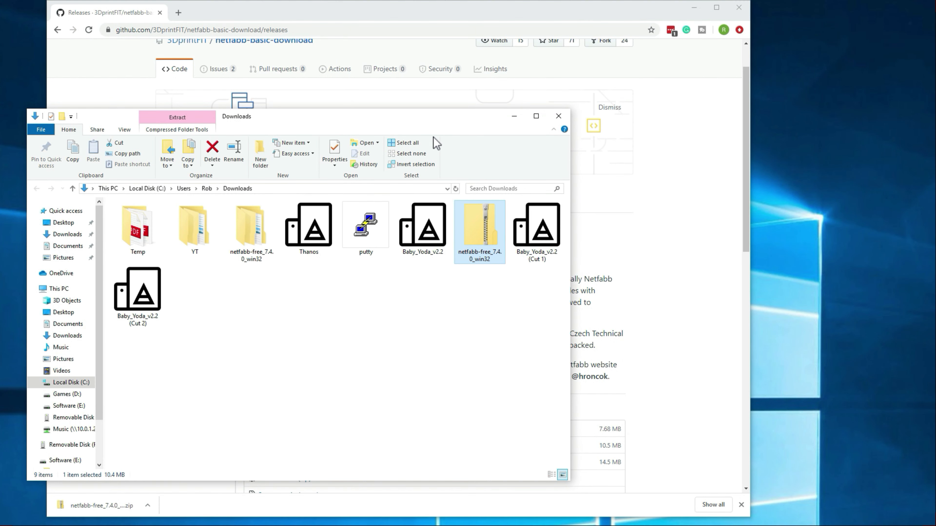